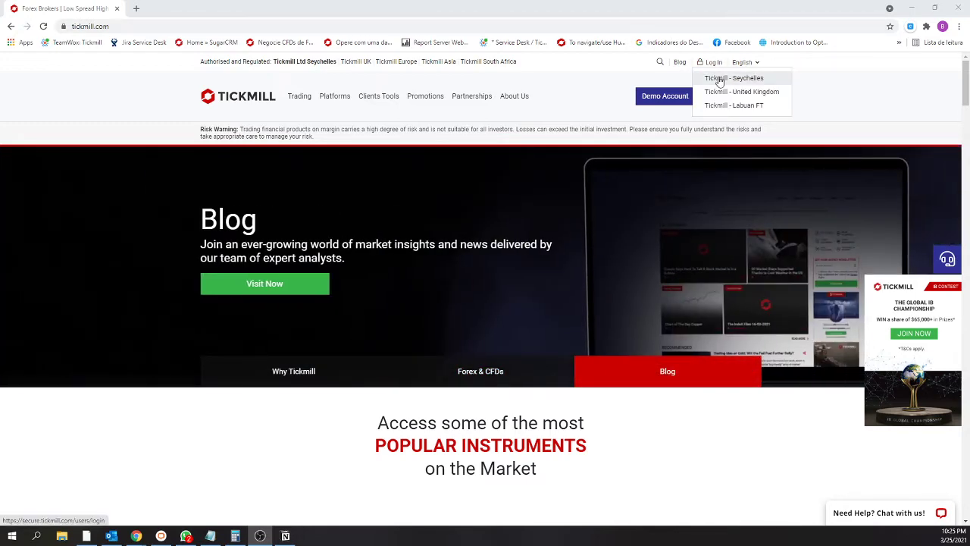
Step: Sign in to the Tickmill Seychelles client area with the saved e-mail and the account password
left_click(720, 81)
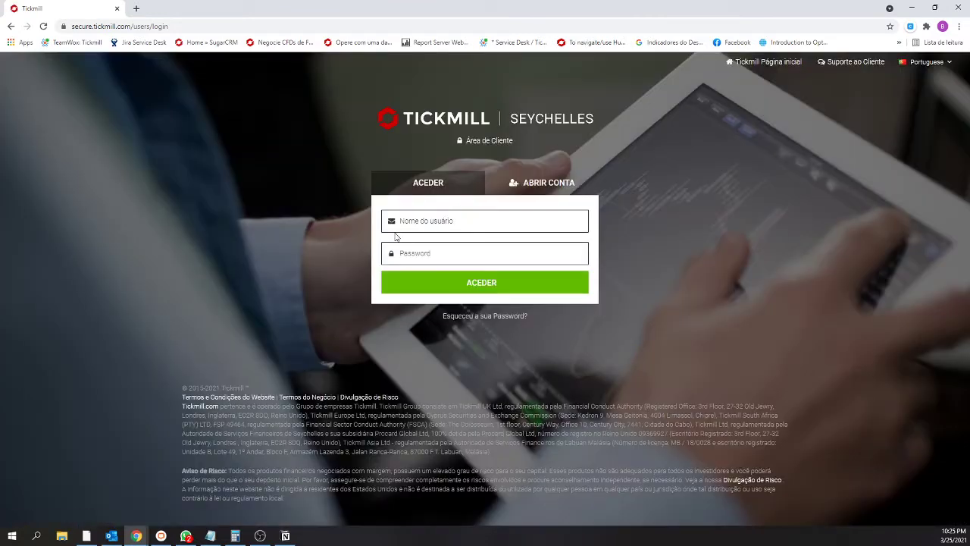
left_click(424, 221)
left_click(445, 256)
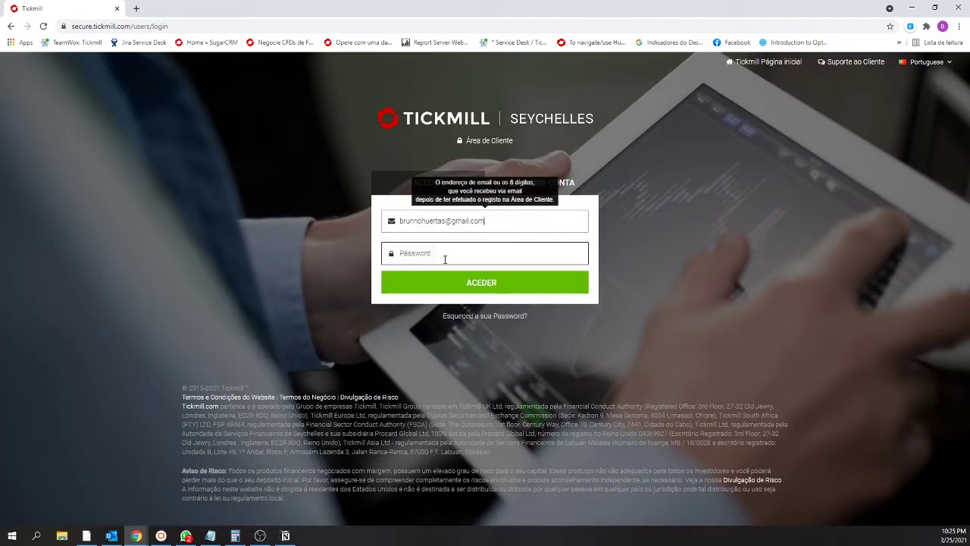
type("•••••••••••")
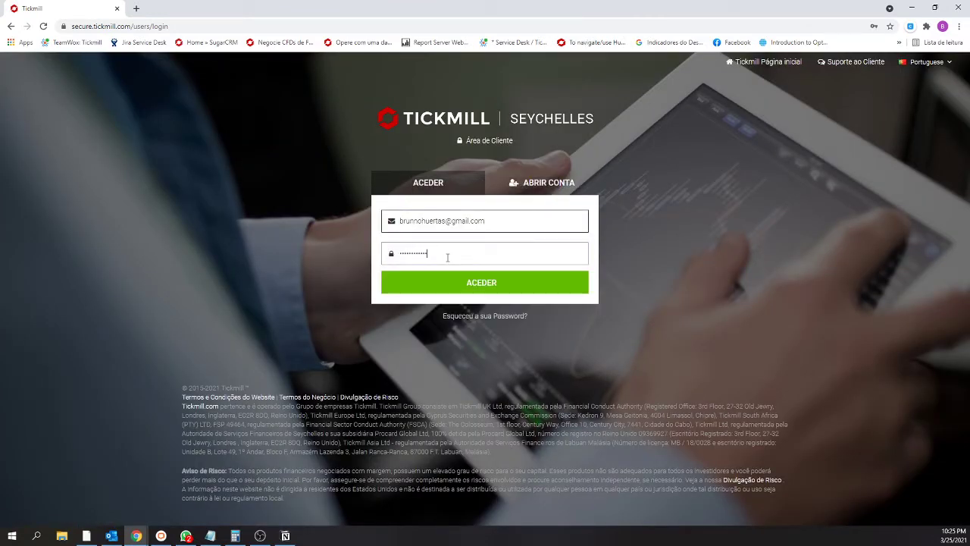
key("Return")
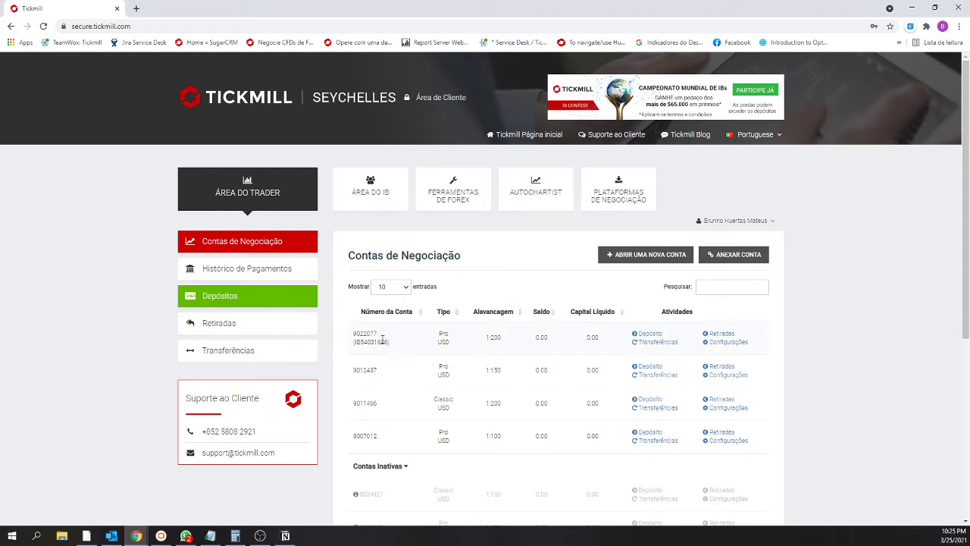
scroll(409, 396, "down", 1)
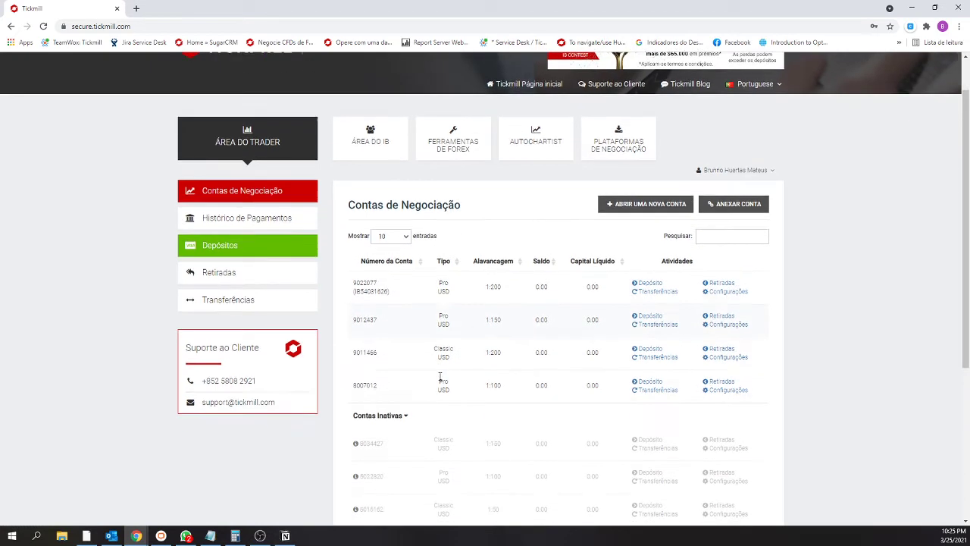
left_click_drag(354, 291, 388, 299)
left_click(389, 299)
left_click_drag(364, 319, 360, 319)
double_click(362, 319)
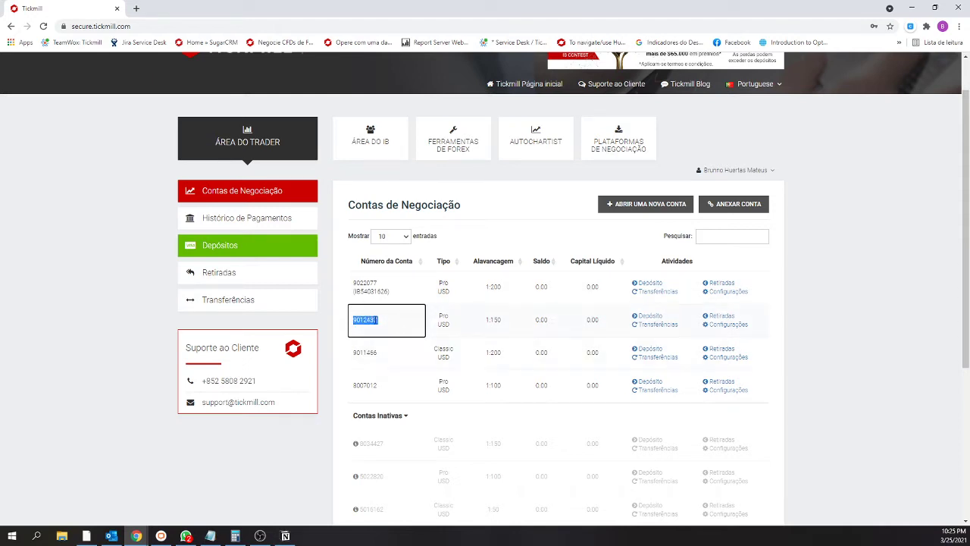
left_click(372, 321)
double_click(369, 292)
left_click(382, 292)
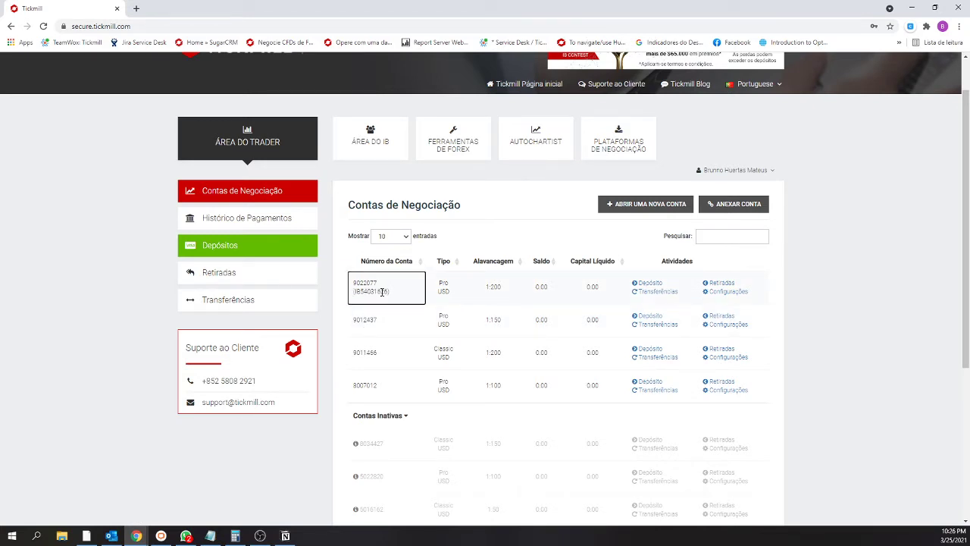
mouse_move(393, 293)
left_mouse_down()
mouse_move(350, 292)
mouse_move(389, 292)
left_mouse_up()
left_click(372, 292)
left_click(373, 293)
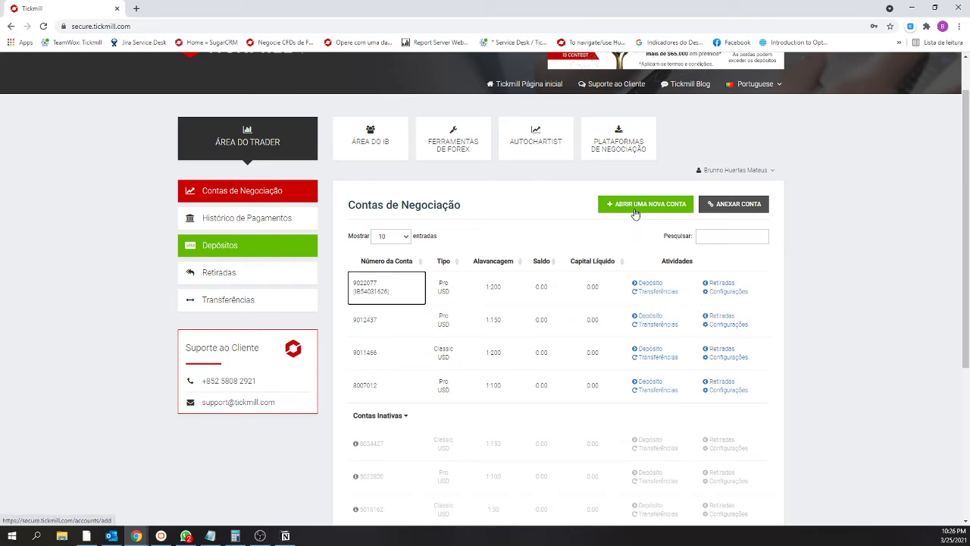
Step: Start a new trading account and set Selecionar IB to Novo Introducing Broker
left_click(641, 209)
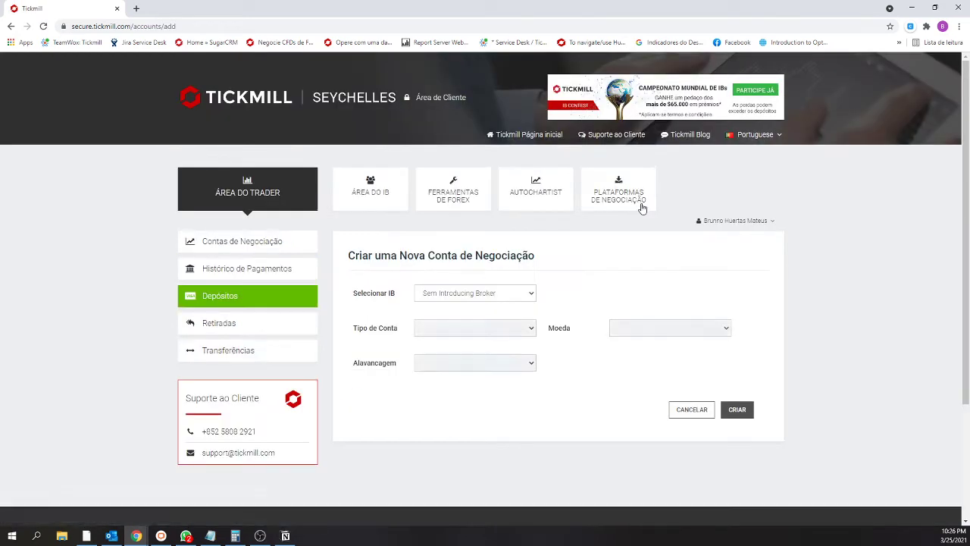
left_click(433, 297)
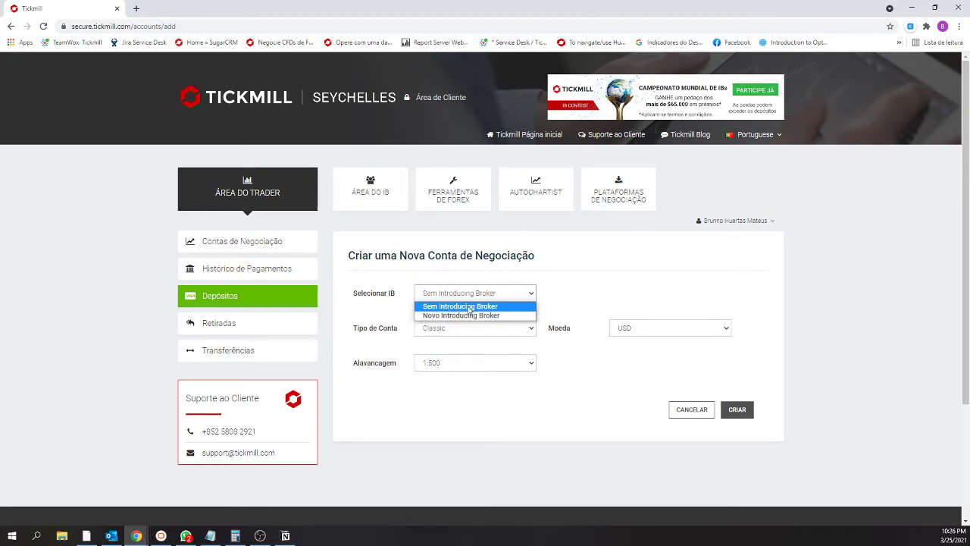
left_click(470, 315)
left_click(630, 294)
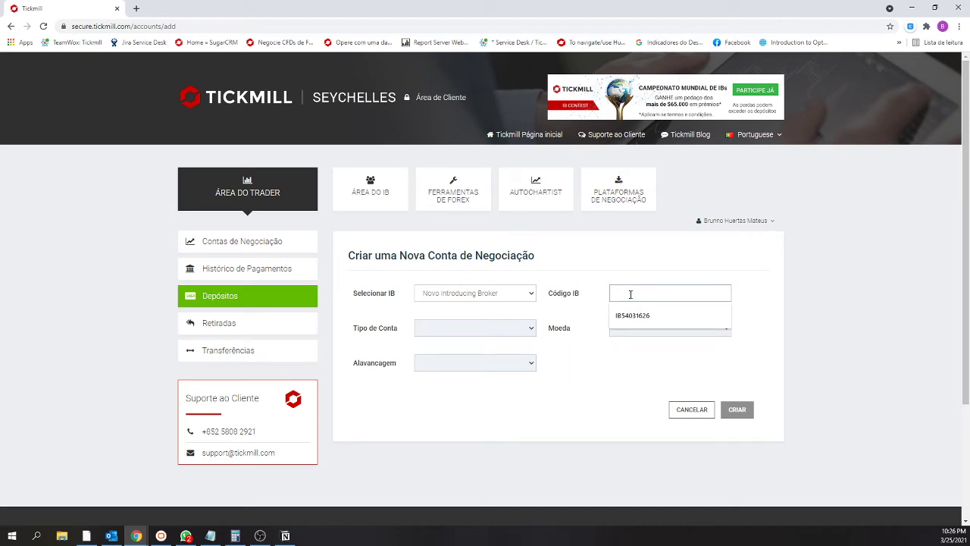
left_click(485, 294)
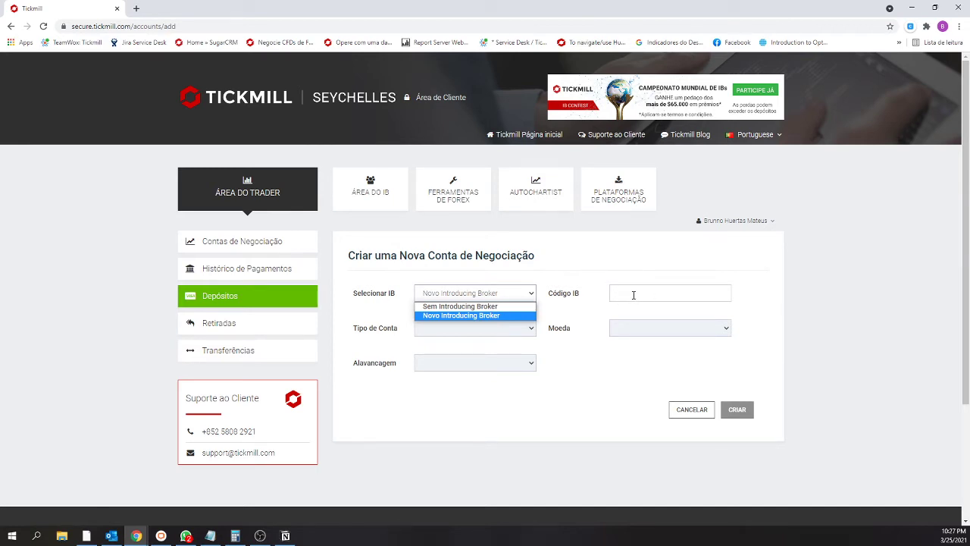
Step: Switch the IB choice to none and back to Novo Introducing Broker
left_click(488, 317)
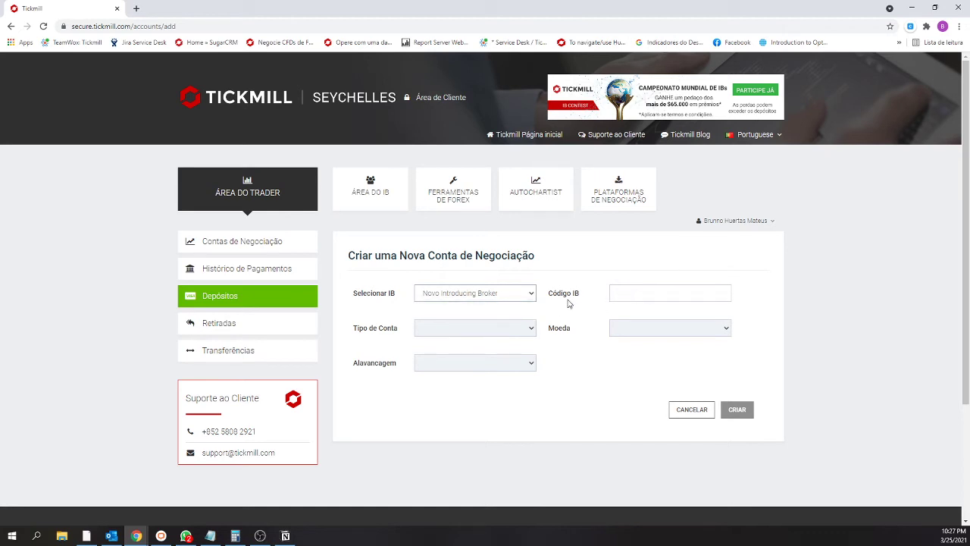
left_click(501, 299)
left_click(489, 306)
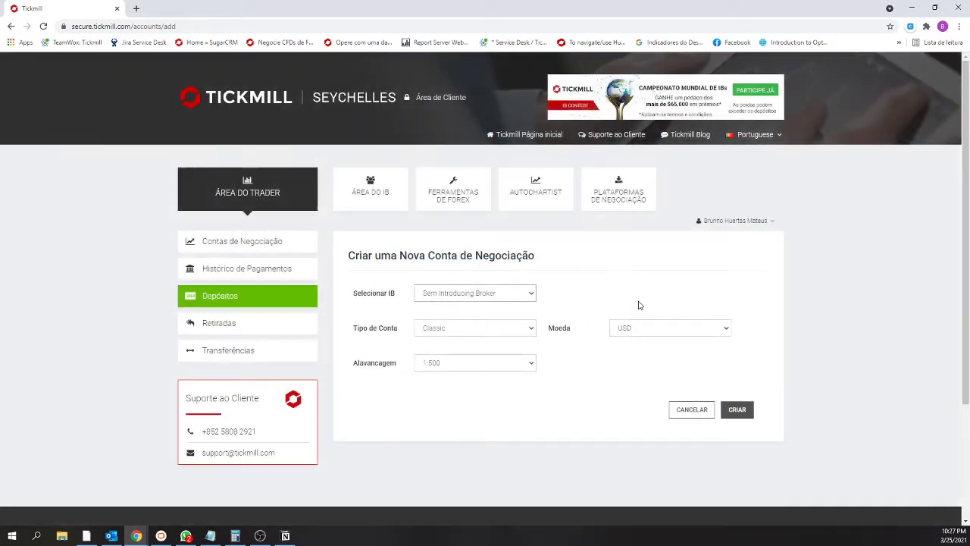
left_click(468, 295)
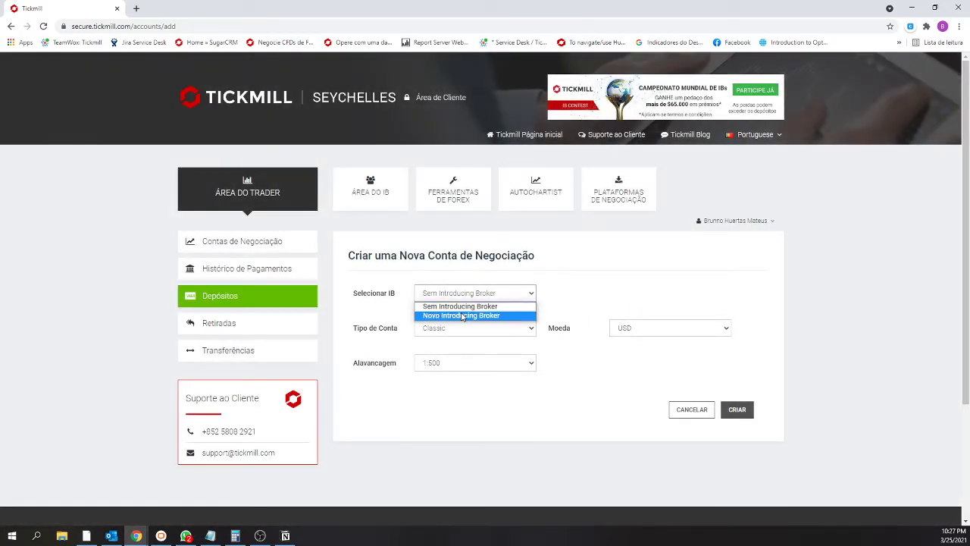
left_click(478, 316)
Step: Replace the rejected IB code in Código IB with the saved suggested code
left_click(627, 296)
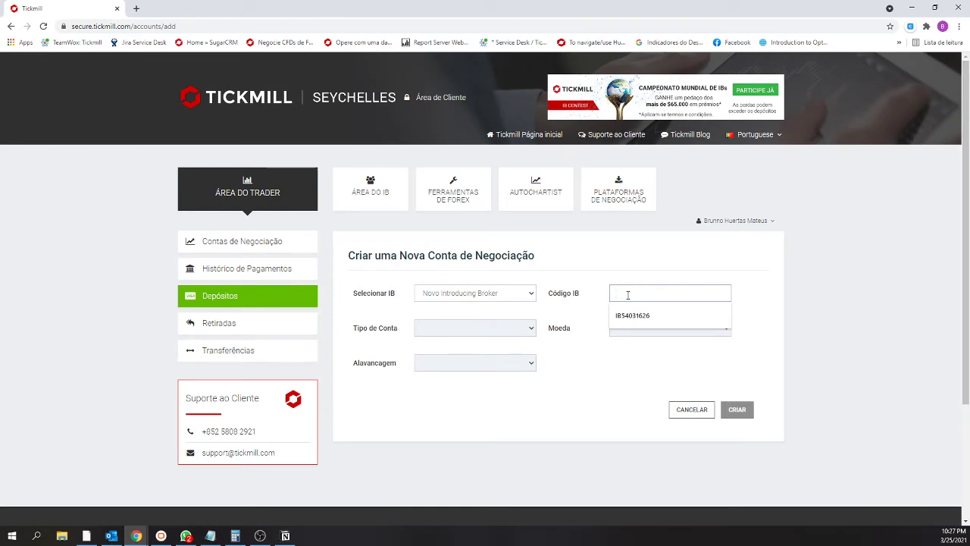
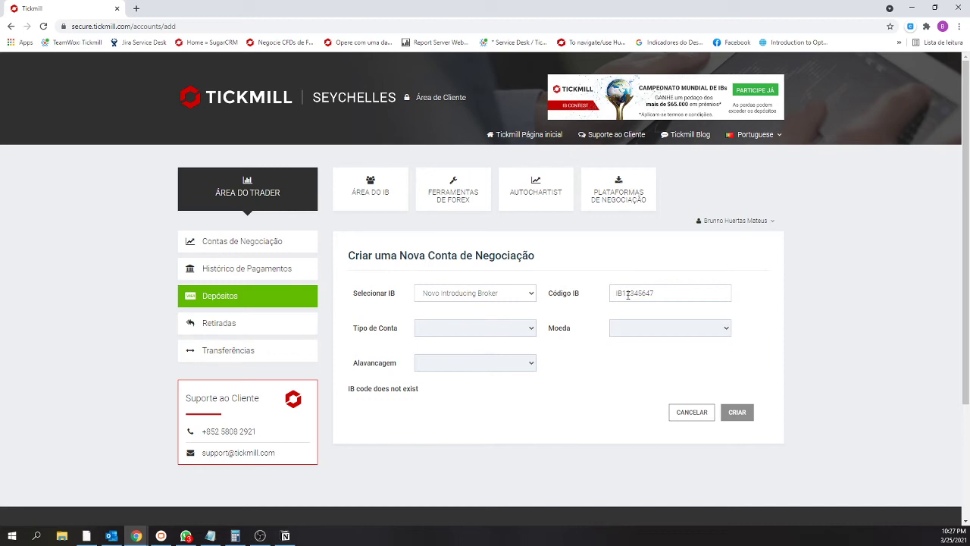
left_click_drag(660, 294, 579, 288)
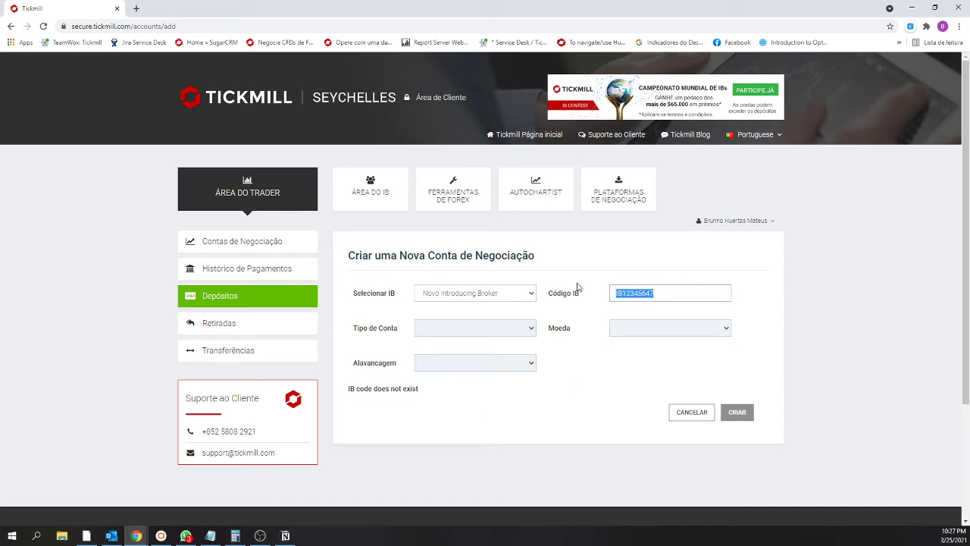
key("BackSpace")
left_click(632, 292)
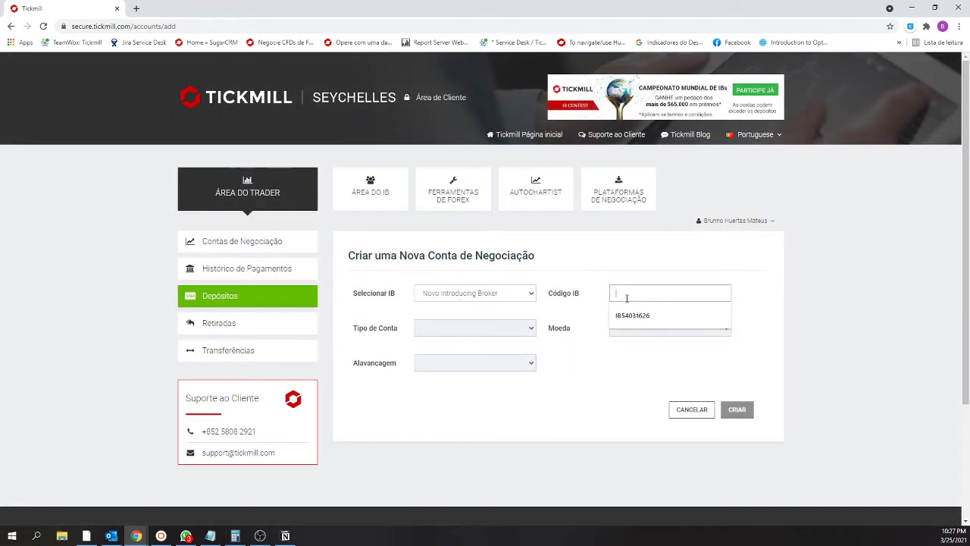
left_click(627, 316)
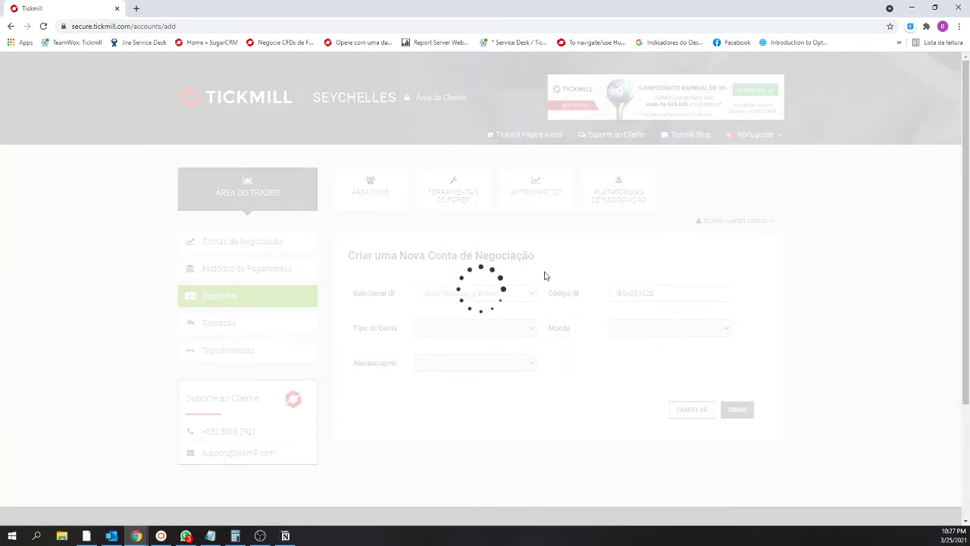
Step: Set Tipo de Conta to Pro, Moeda to USD, Alavancagem to 1:200, and create the account
left_click(461, 328)
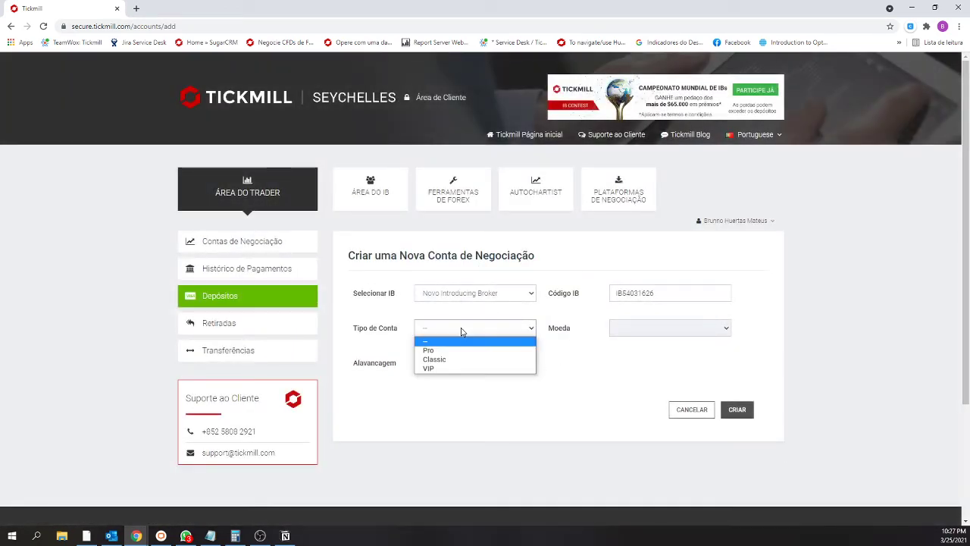
left_click(458, 350)
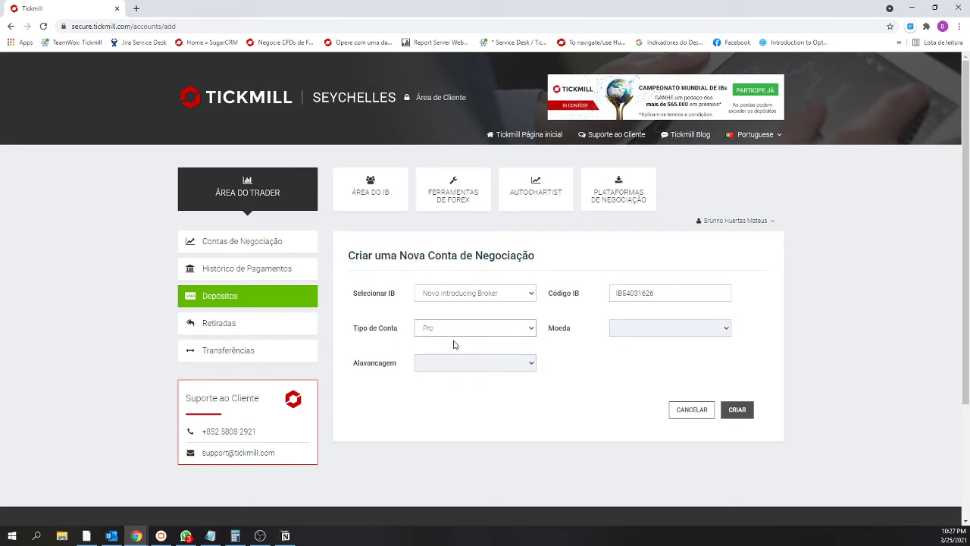
left_click(461, 329)
left_click(636, 328)
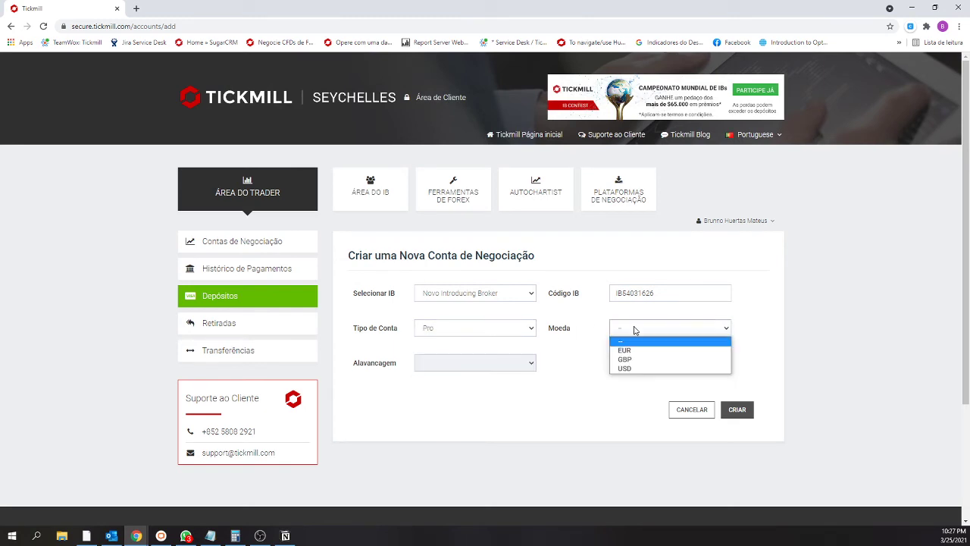
left_click(630, 369)
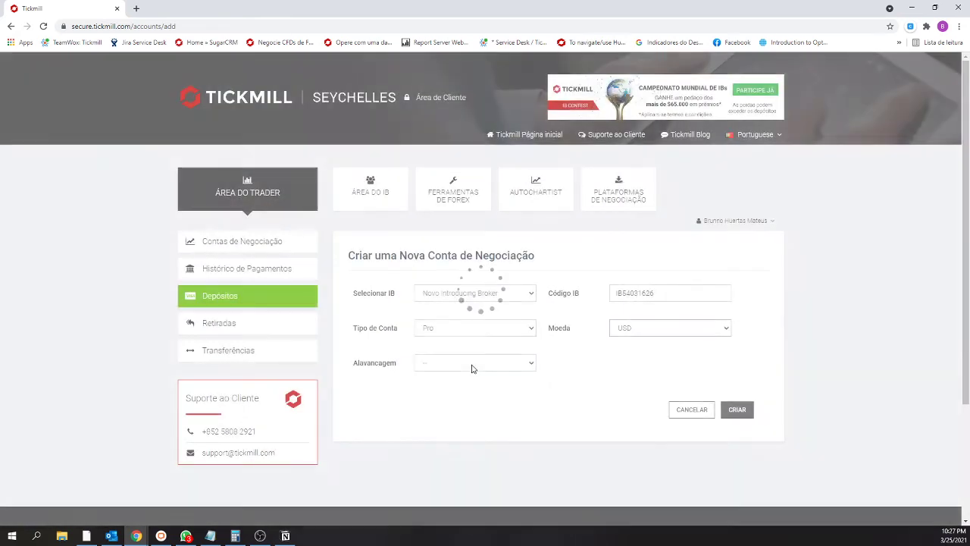
left_click(472, 366)
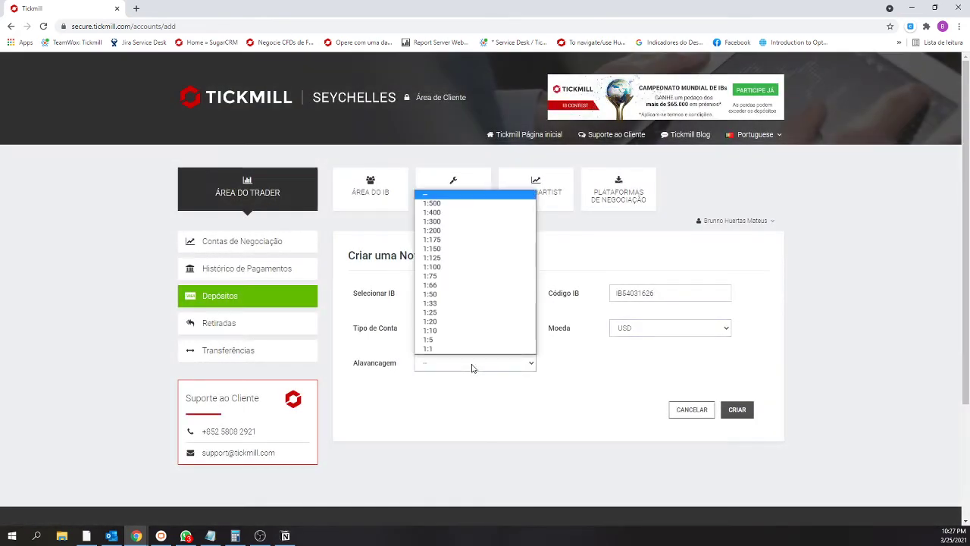
left_click(450, 232)
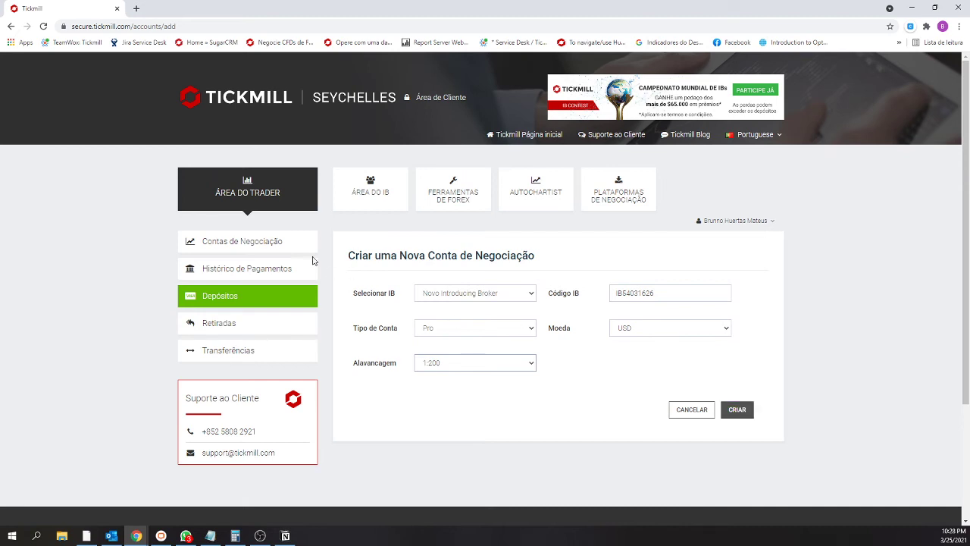
left_click(729, 410)
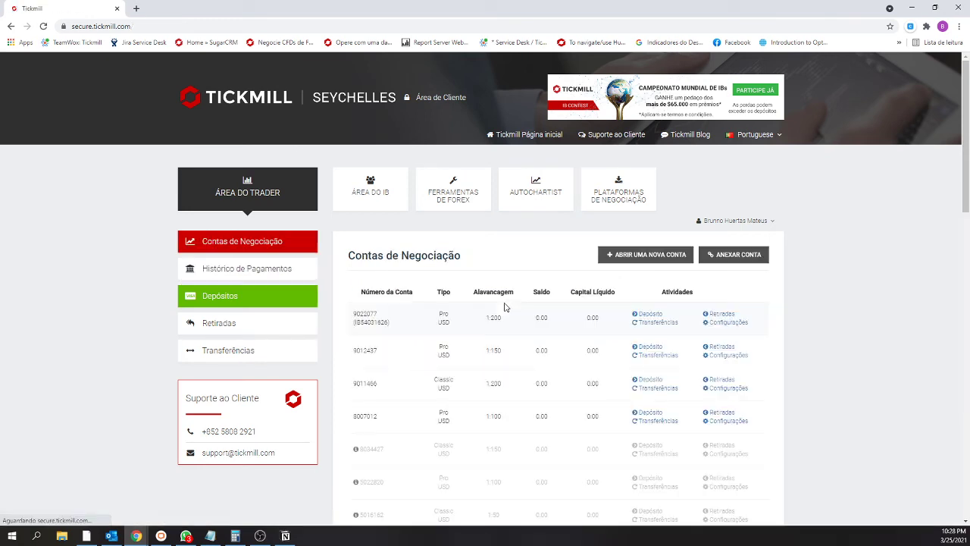
Step: Check the new account's IB code and zero balance, then go to Transferências
triple_click(369, 342)
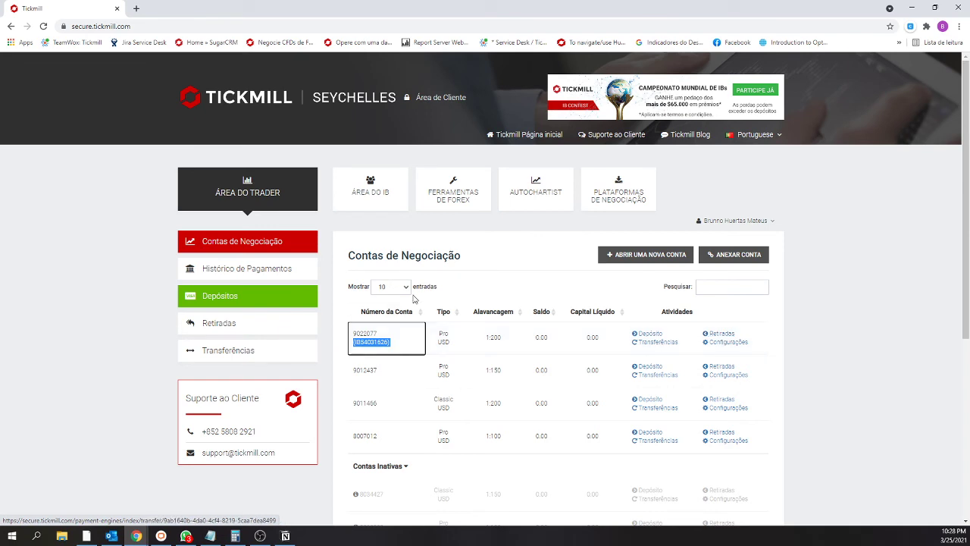
left_click(479, 285)
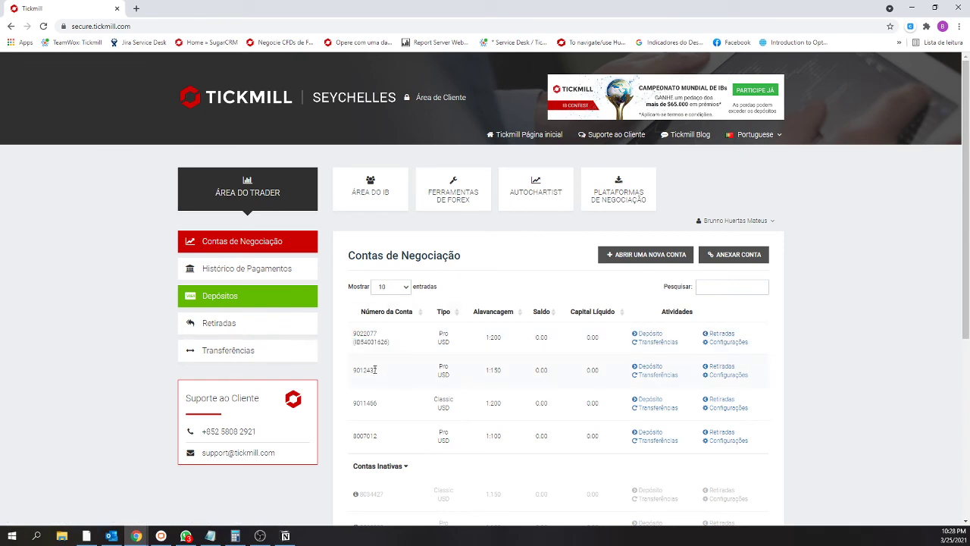
left_click_drag(549, 370, 536, 370)
double_click(542, 337)
left_click(258, 352)
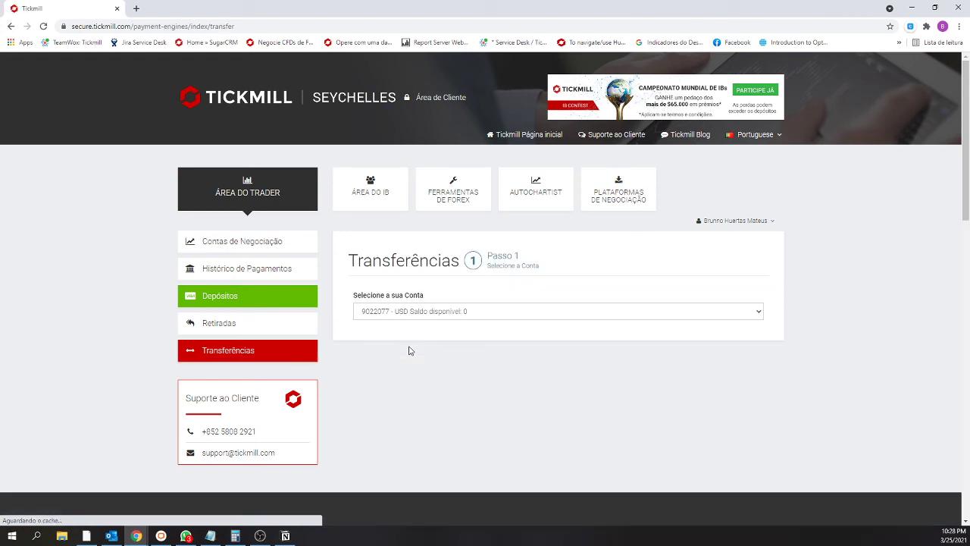
Step: Choose the new account in Selecione a sua Conta and keep it as the source
left_click(413, 314)
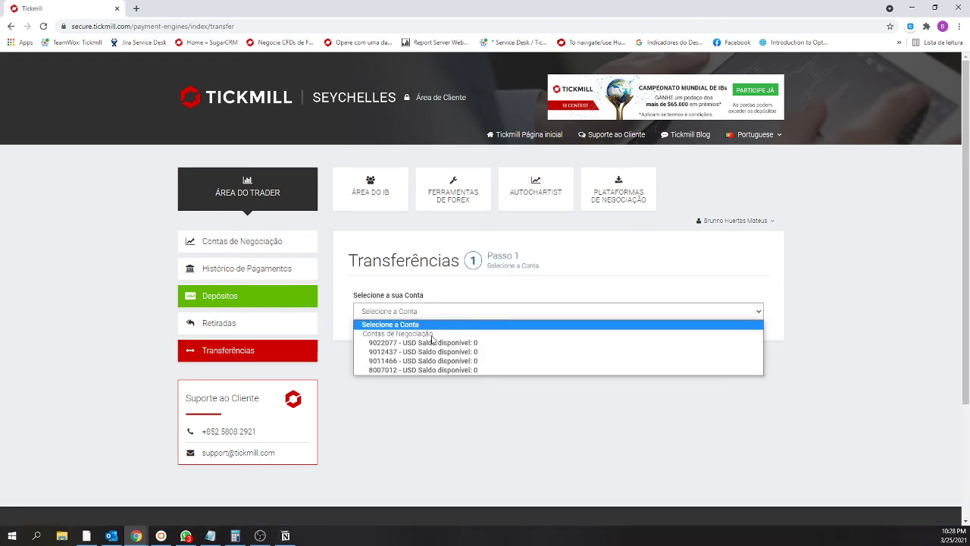
left_click(432, 337)
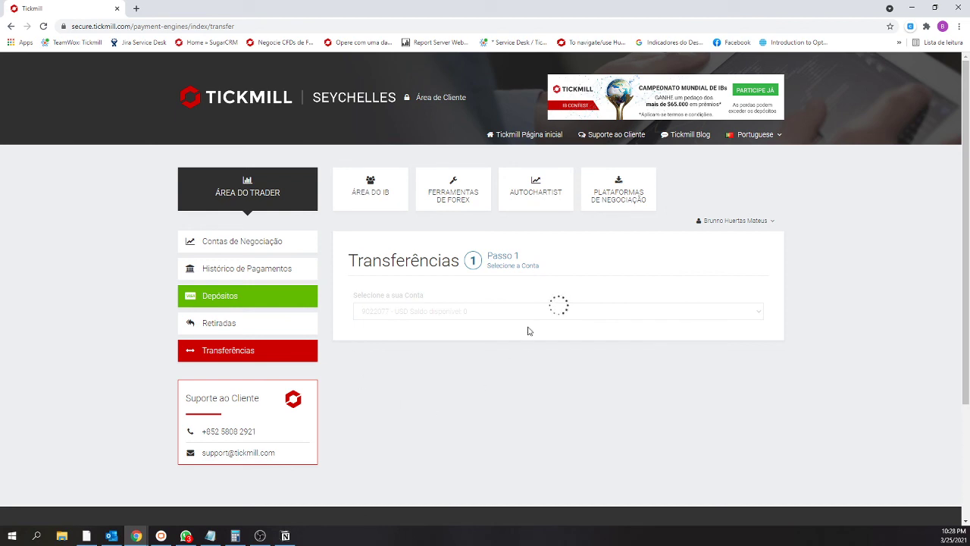
scroll(475, 385, "down", 1)
scroll(475, 385, "down", 1)
left_click(476, 364)
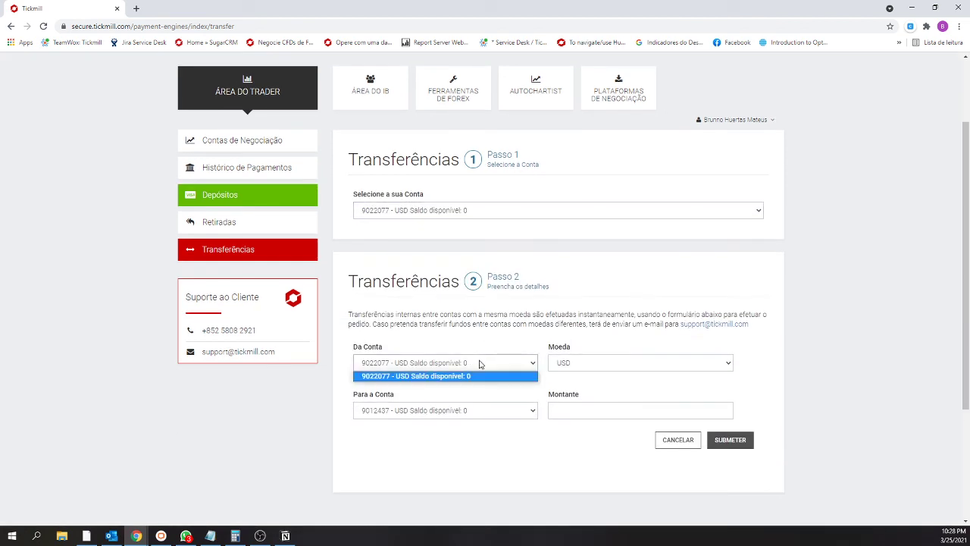
left_click(477, 379)
left_click(483, 413)
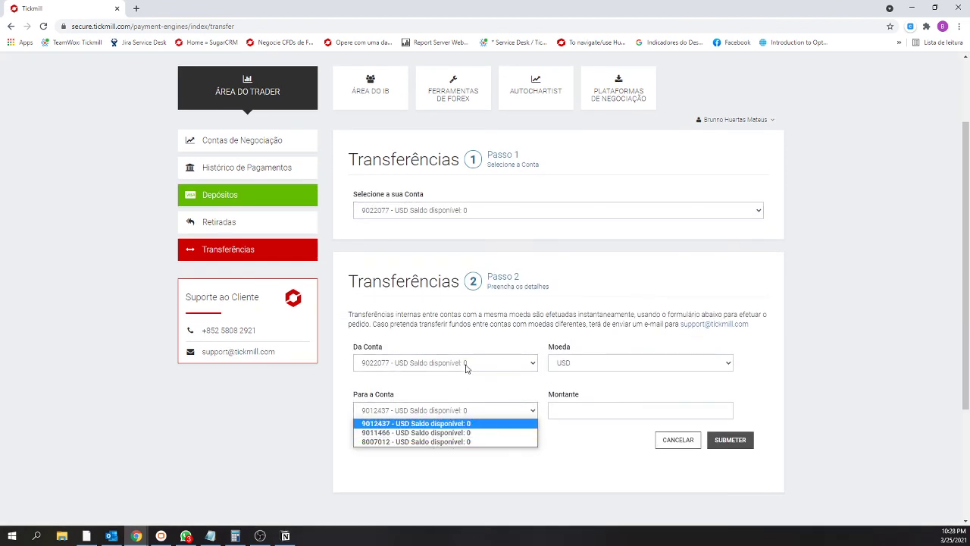
Step: Switch the source to the Classic account, pick another destination, then cancel the transfer
left_click(458, 213)
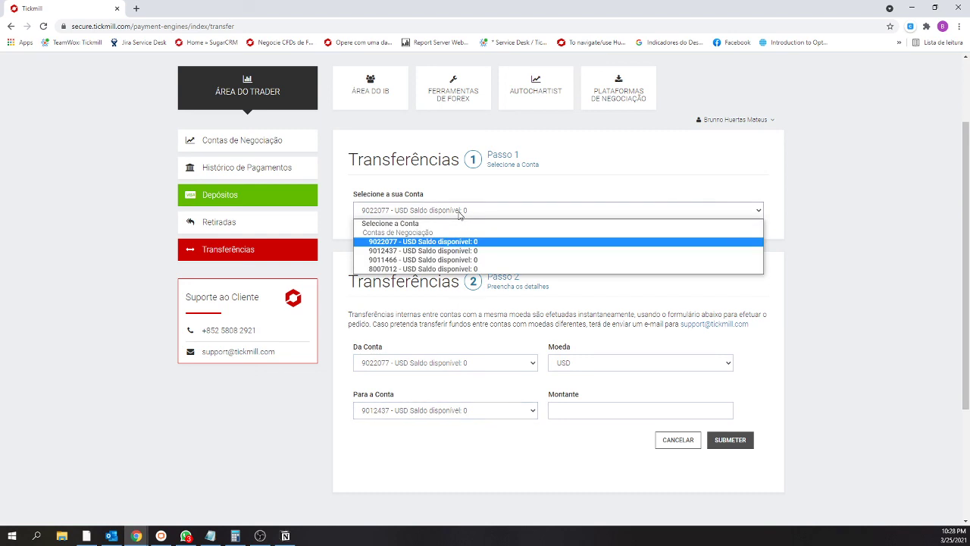
left_click(477, 260)
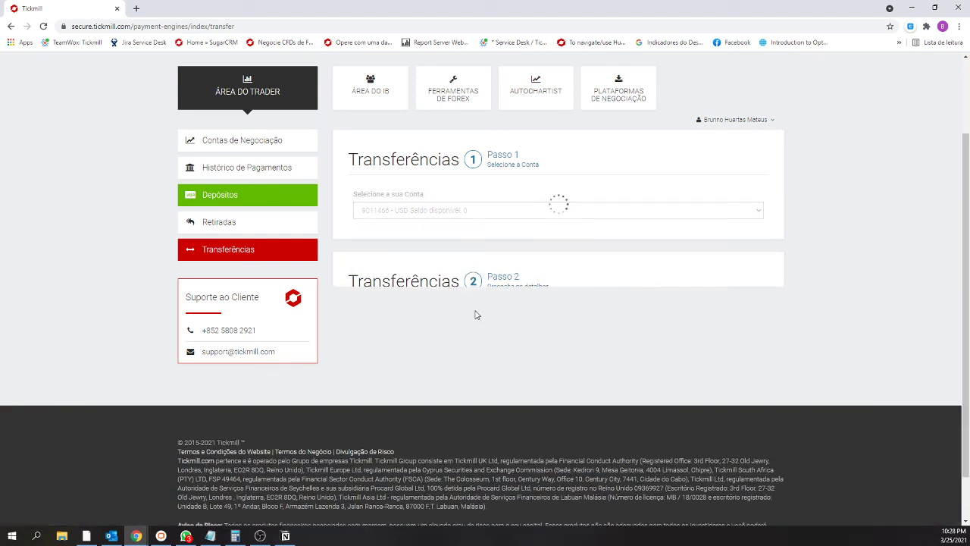
left_click(451, 411)
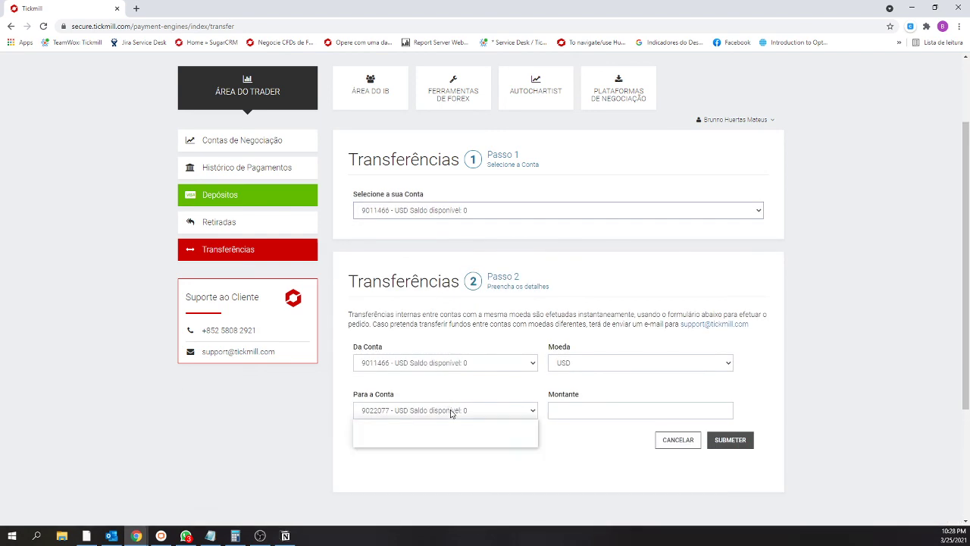
left_click(457, 430)
left_click(583, 414)
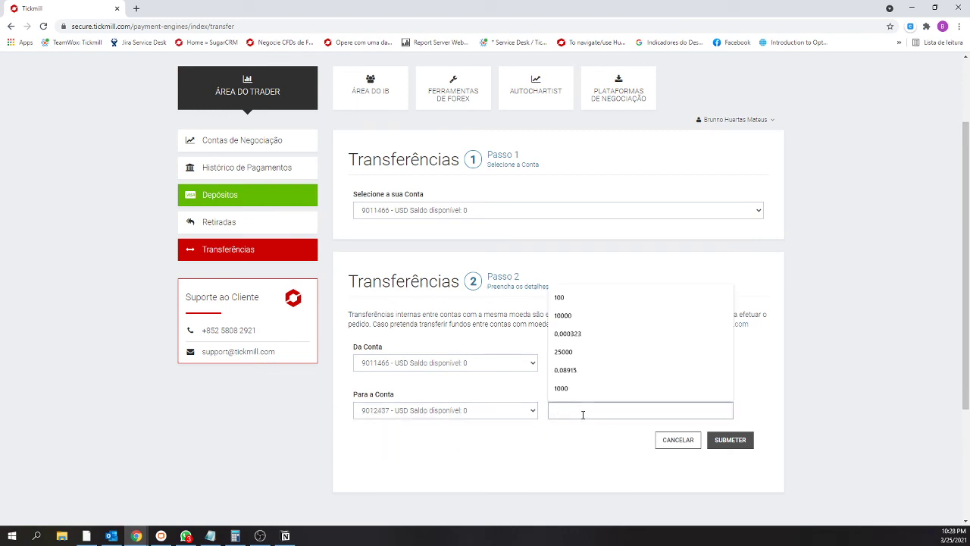
left_click(557, 431)
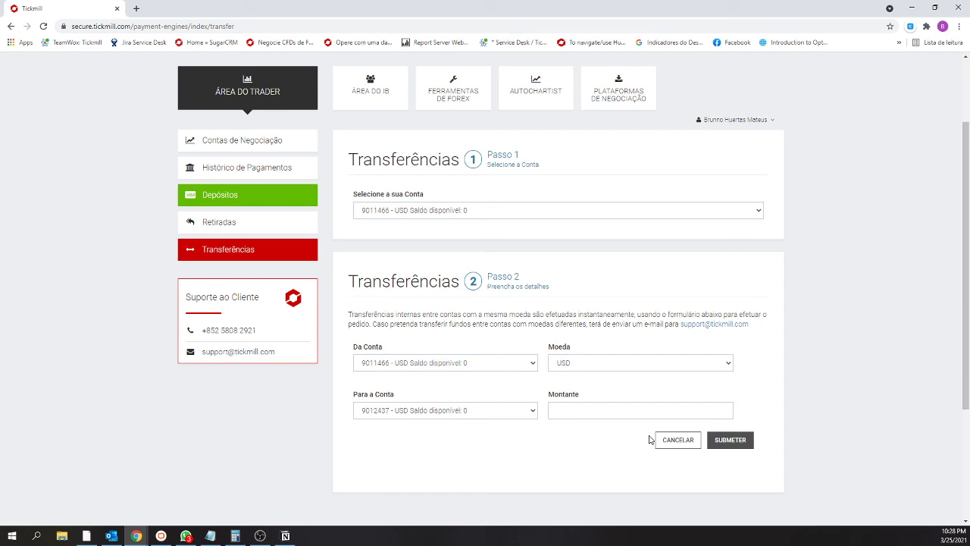
left_click(680, 444)
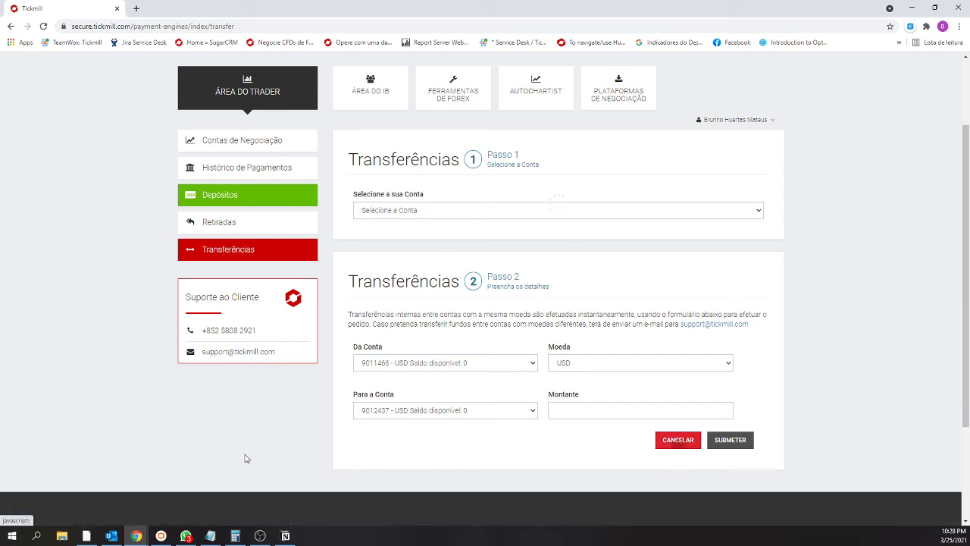